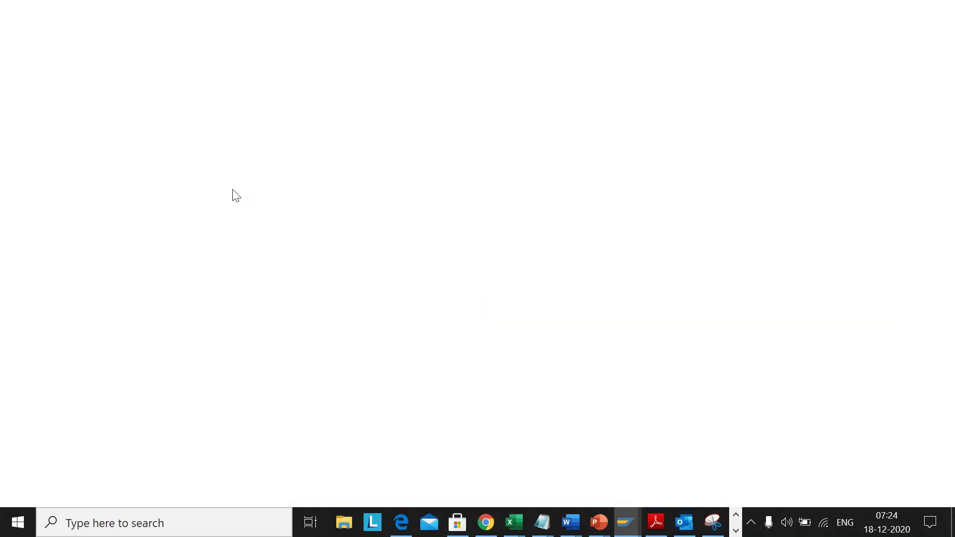
- Try to log on to client 400 with the user name and account password
left_click(143, 109)
double_click(160, 111)
type("400")
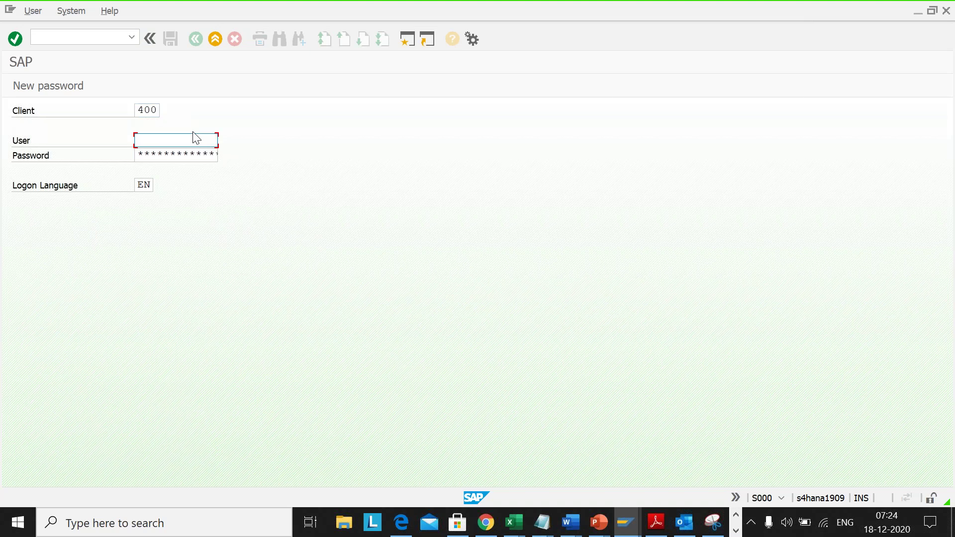
type("te")
key("Down")
key("Tab")
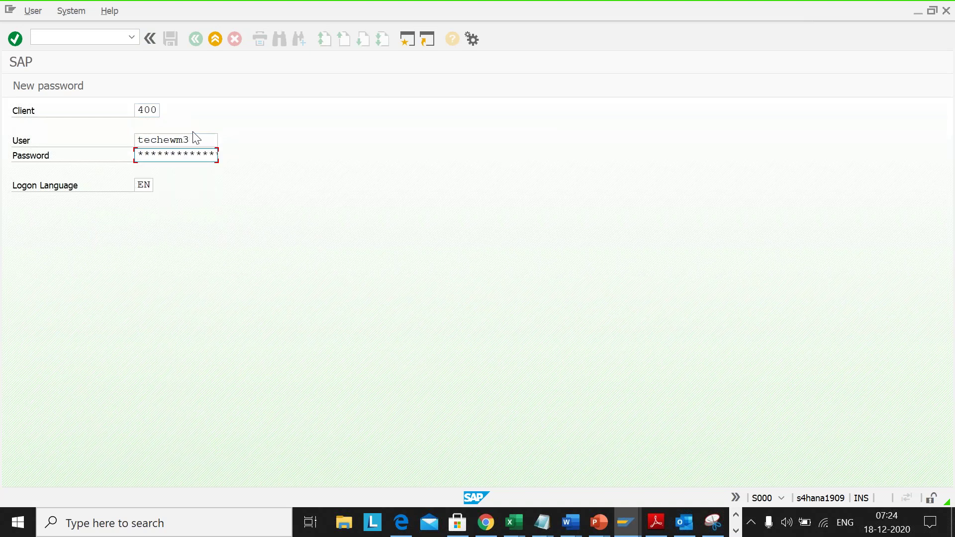
type("*******")
key("Return")
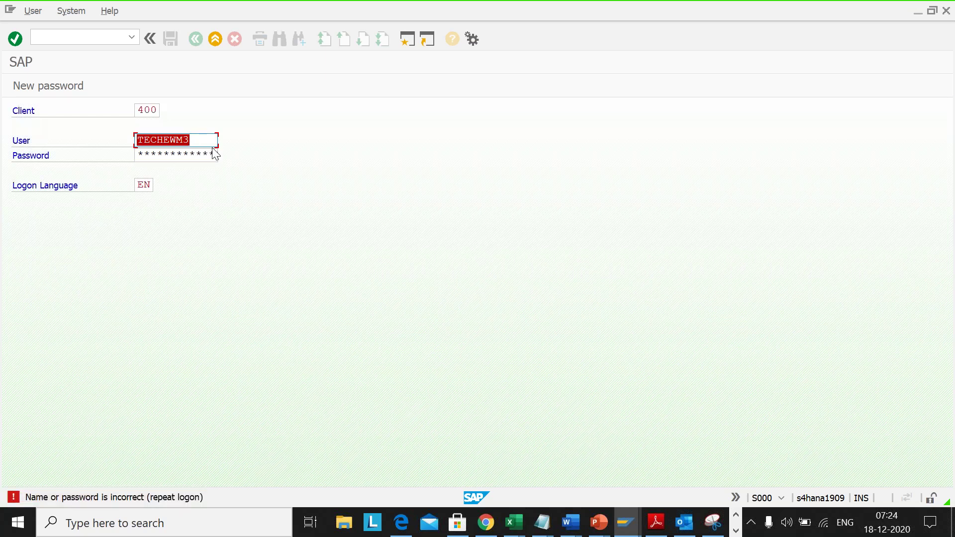
- Re-enter the account password to log on, and close the information dialog
left_click(203, 153)
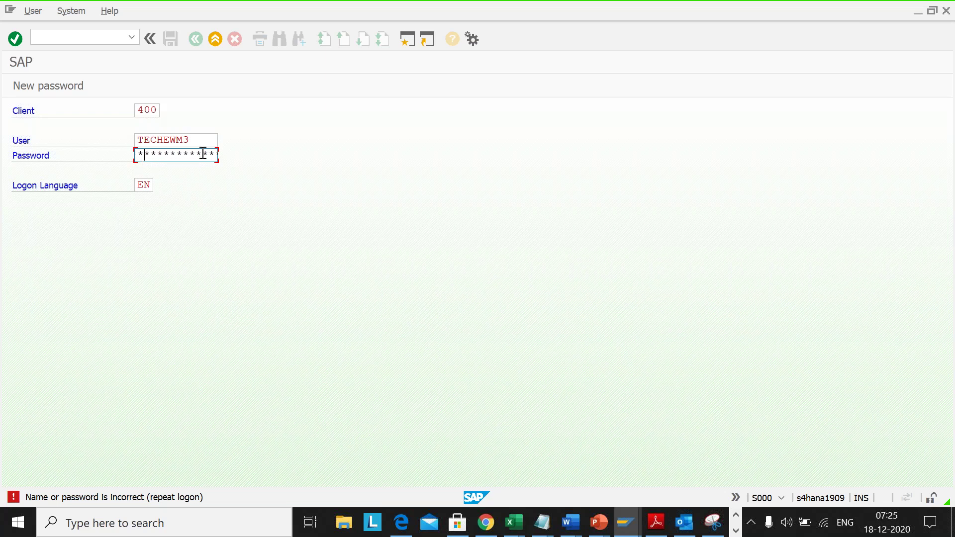
key("Return")
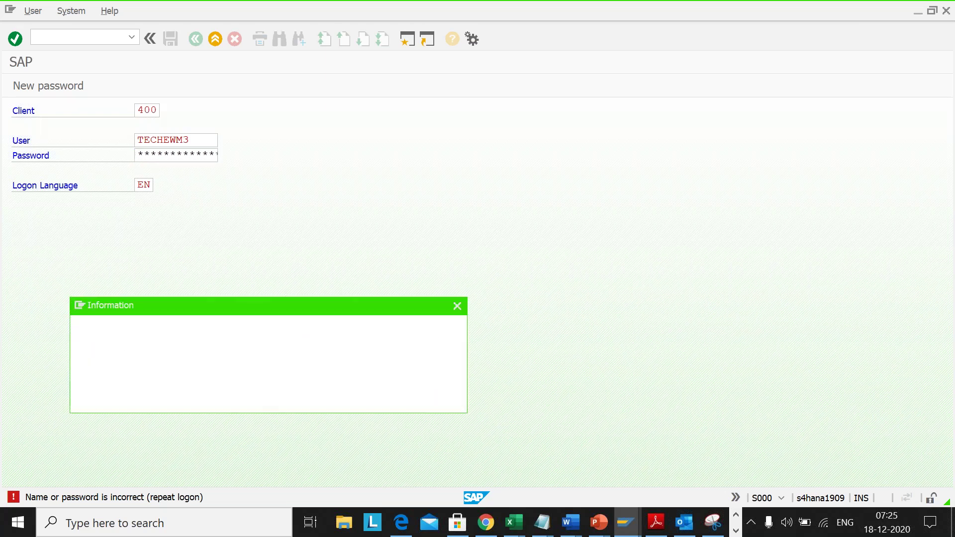
left_click(427, 402)
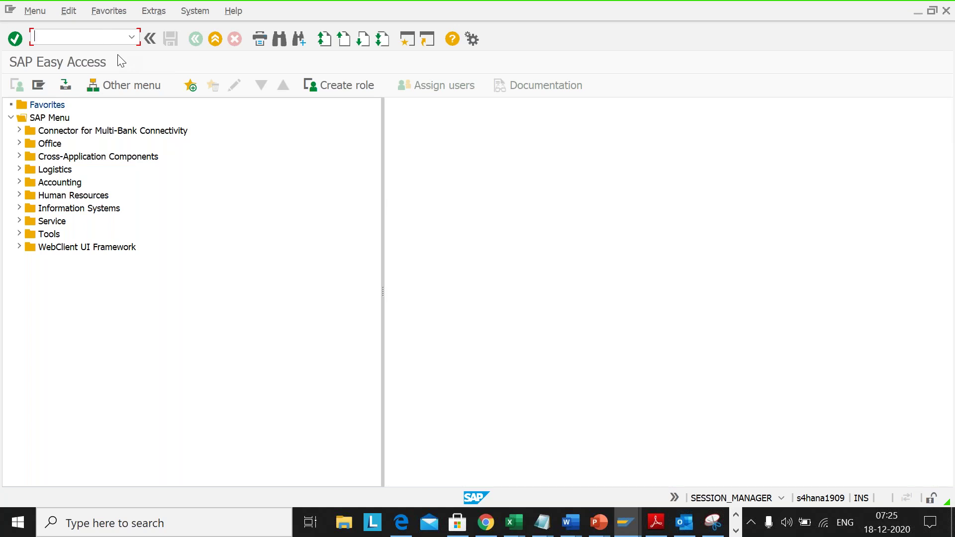
- Start transaction SPRO and display the SAP Customizing Implementation Guide
type("spro")
key("Return")
left_click(109, 89)
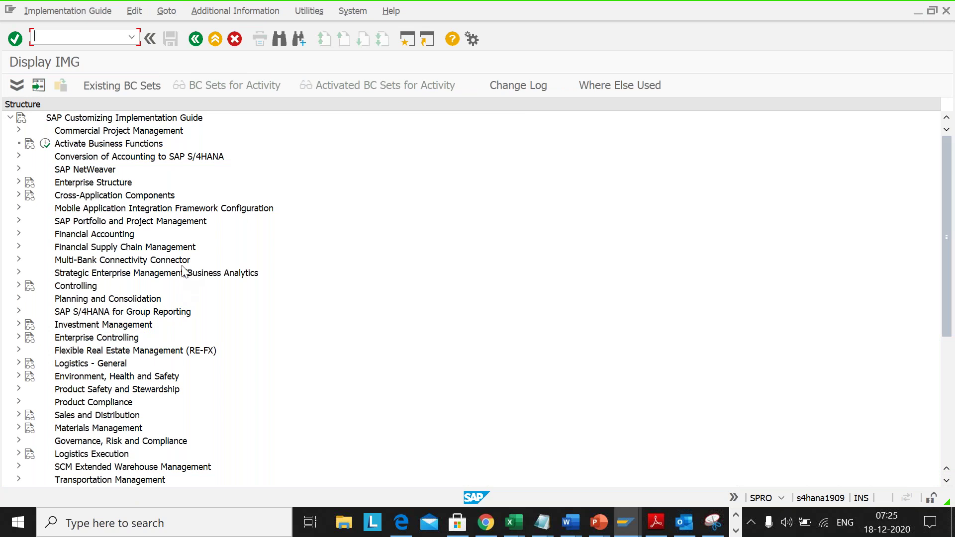
- Look through the implementation guide's module nodes, from Flexible Real Estate Management and Logistics - General down to SCM Extended Warehouse Management
scroll(185, 272, "down", 3)
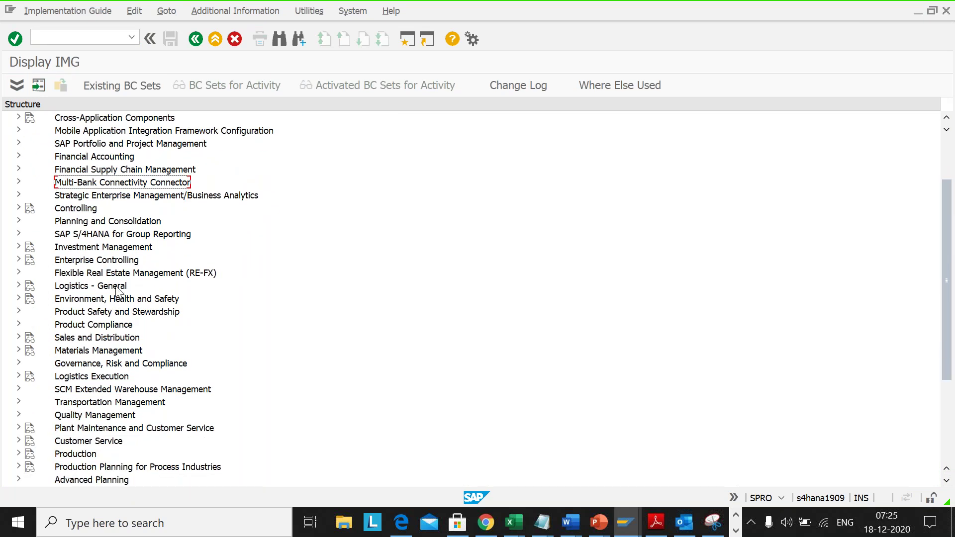
left_click(120, 277)
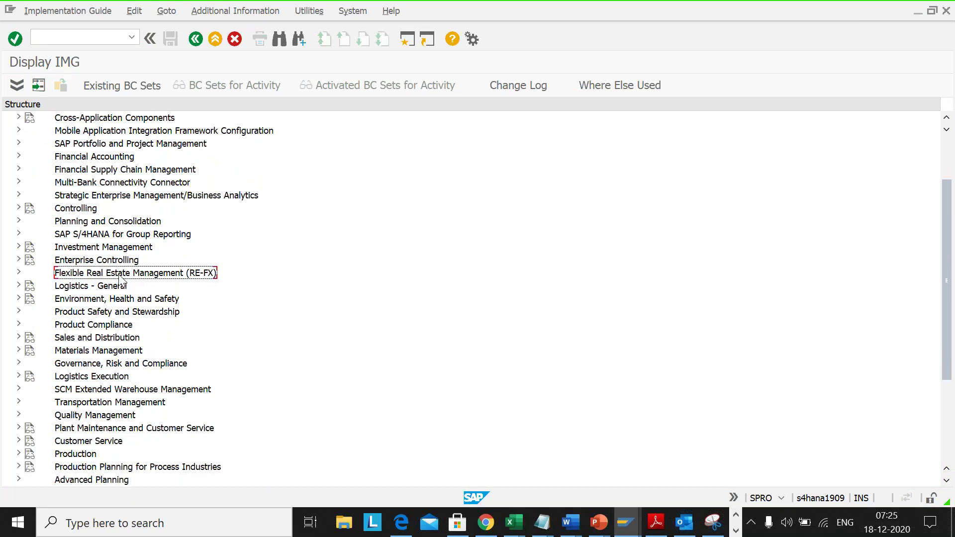
left_click(107, 287)
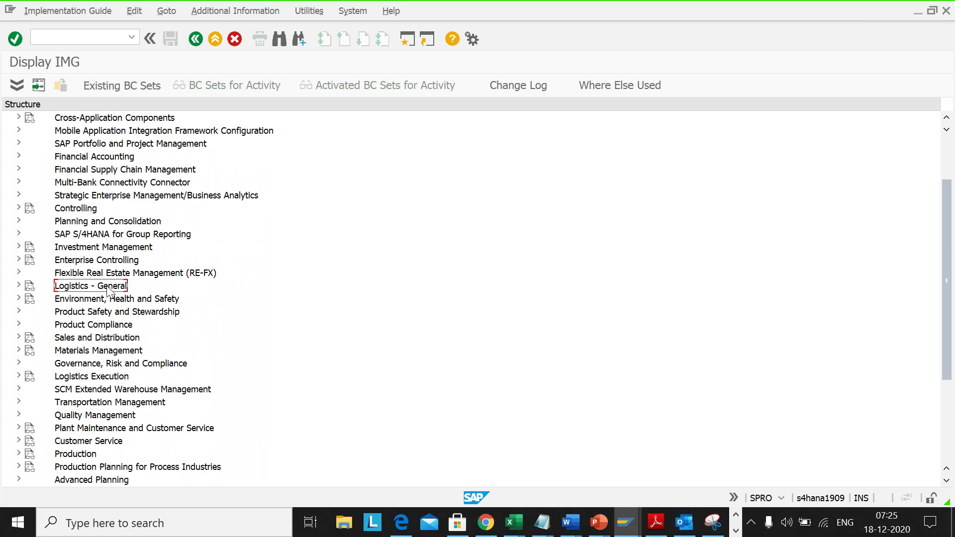
left_click(111, 301)
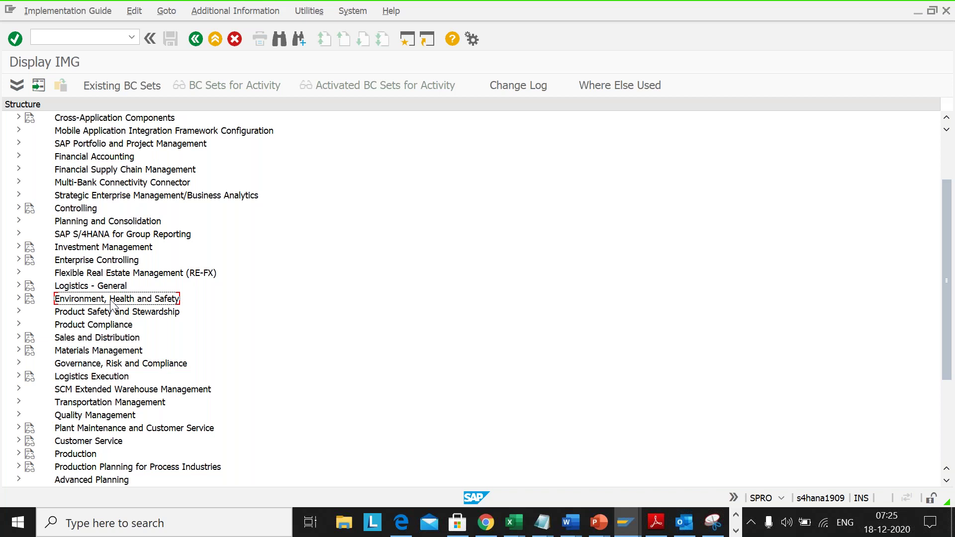
left_click(84, 338)
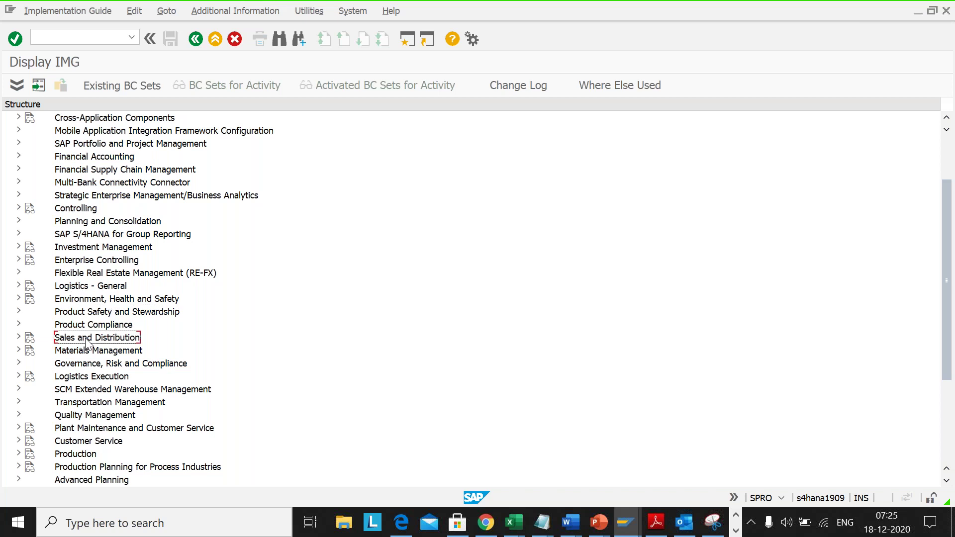
scroll(164, 357, "down", 2)
left_click(160, 368)
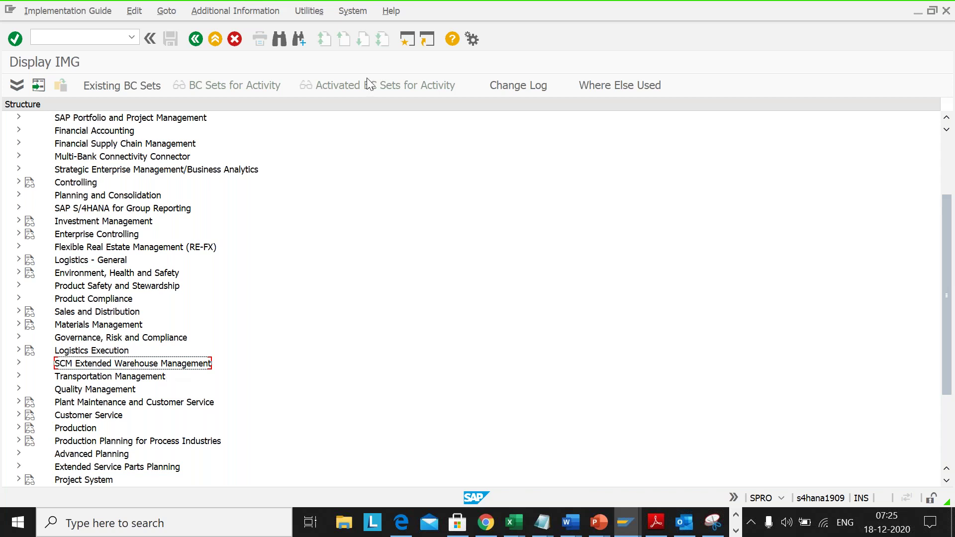
left_click(95, 313)
scroll(95, 314, "down", 2)
left_click(112, 300)
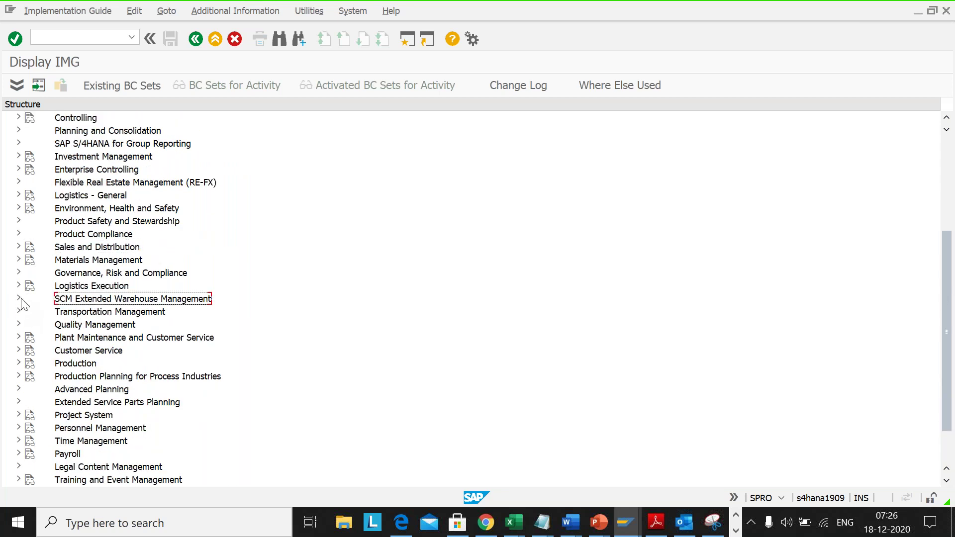
- Expand SCM Extended Warehouse Management and its Extended Warehouse Management subnode, and collapse both again
left_click(18, 299)
left_click(94, 313)
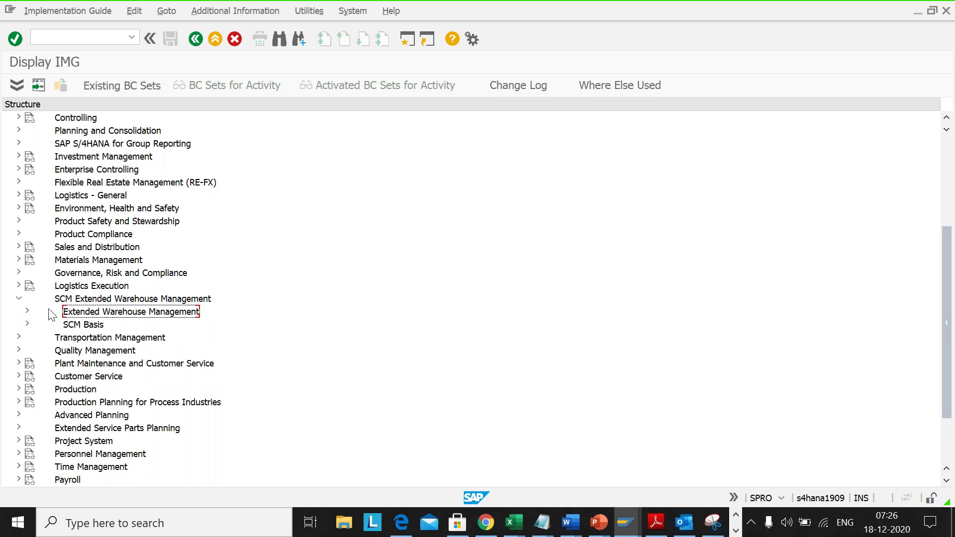
left_click(27, 311)
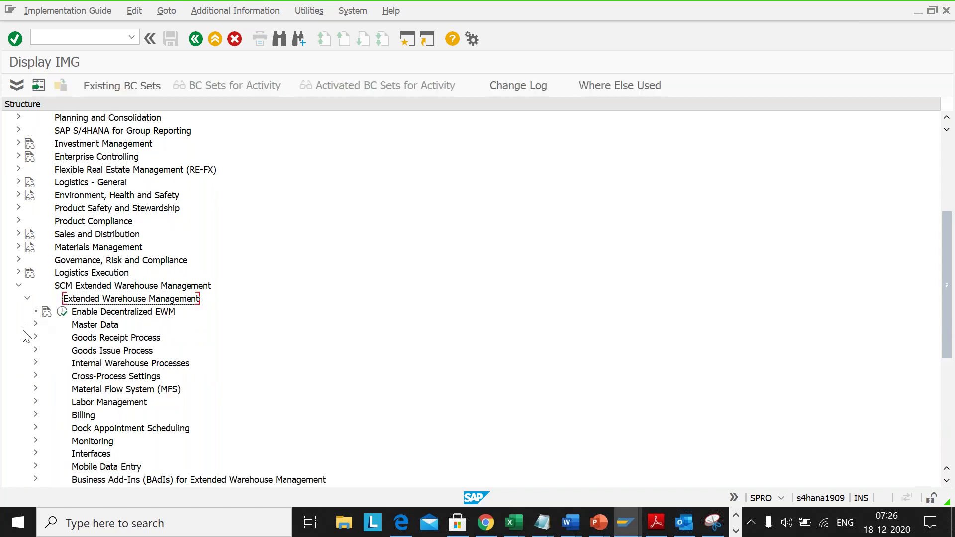
left_click(28, 298)
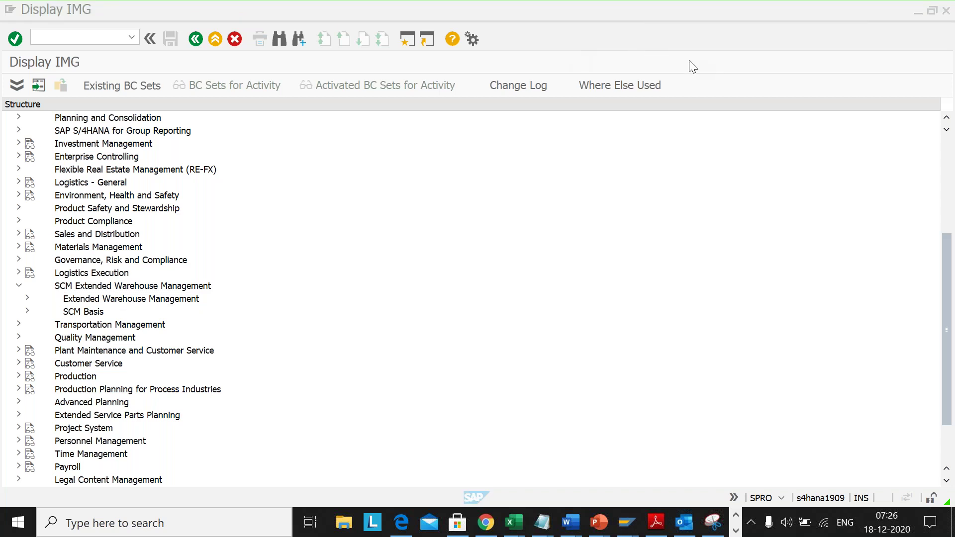
left_click(94, 288)
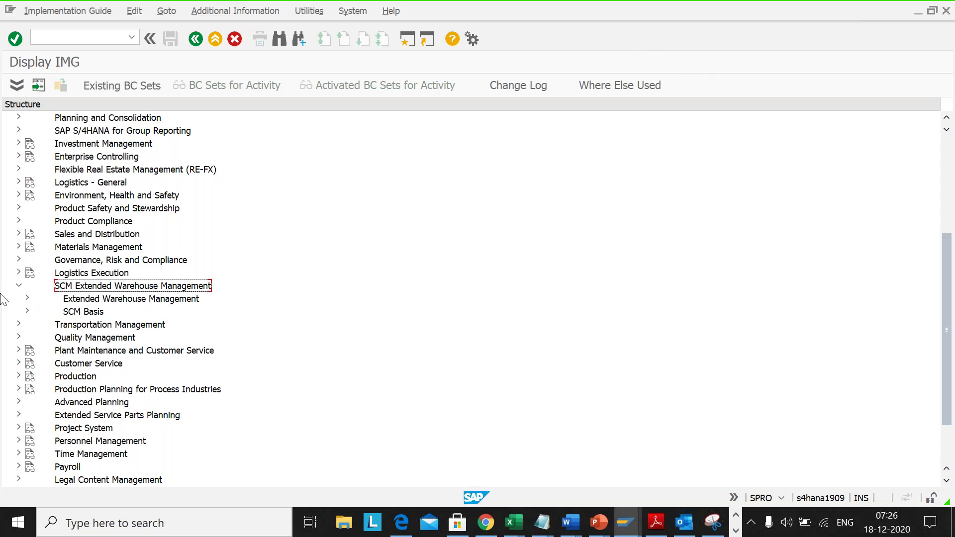
left_click(19, 286)
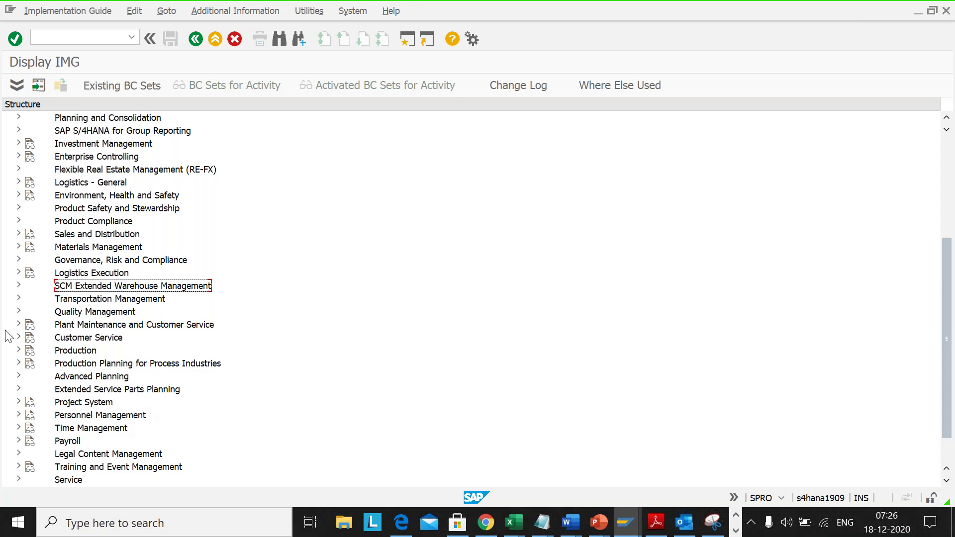
- Expand SCM Extended Warehouse Management down to the configuration areas of its Extended Warehouse Management subnode
left_click(20, 286)
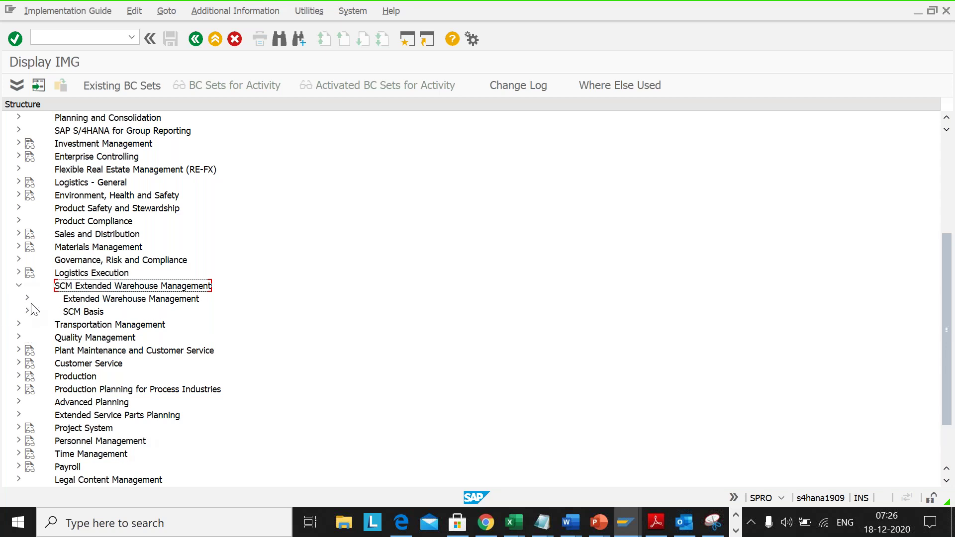
left_click(28, 299)
left_click(99, 363)
scroll(100, 363, "down", 3)
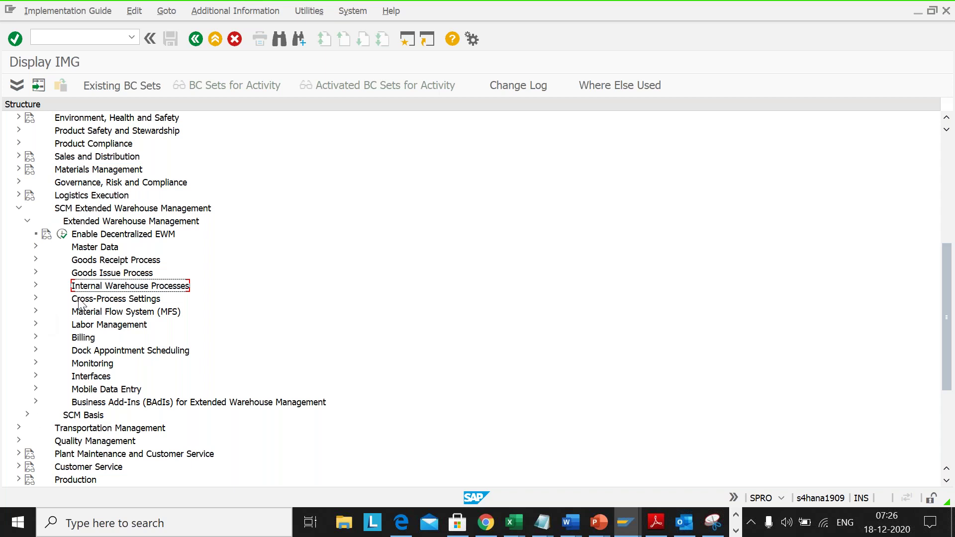
- Examine the Enable Decentralized EWM, Master Data, Goods Receipt Process and Goods Issue Process entries under Extended Warehouse Management
left_click(120, 235)
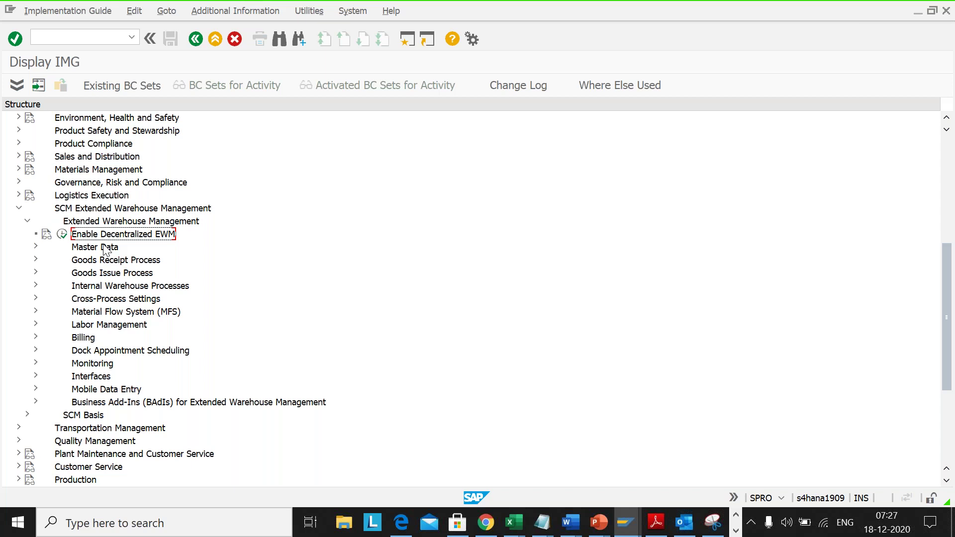
left_click(107, 249)
left_click(108, 237)
left_click(26, 222)
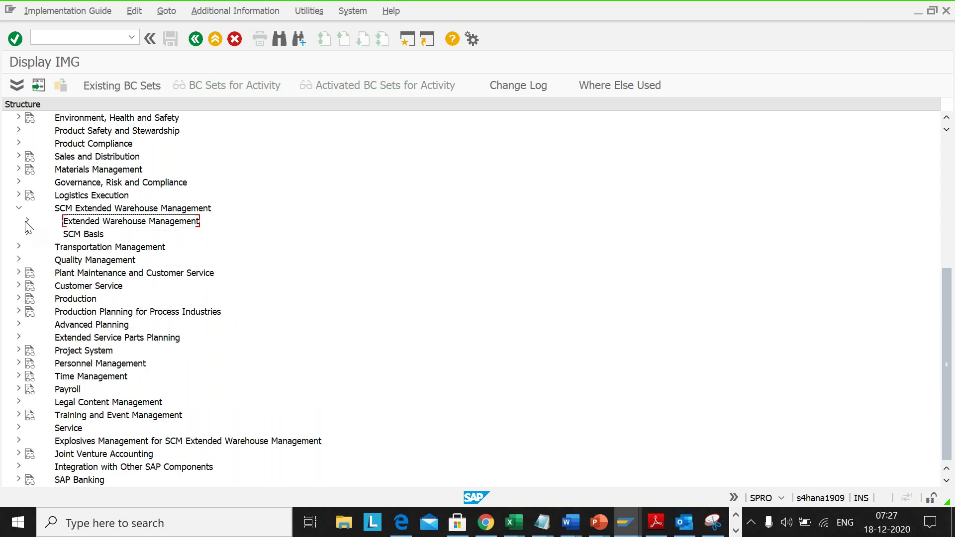
left_click(27, 222)
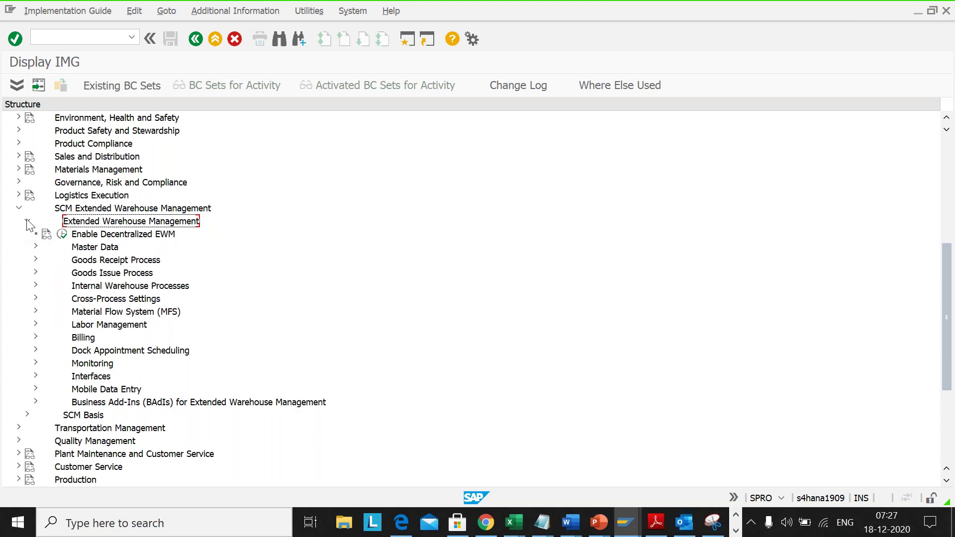
left_click(98, 248)
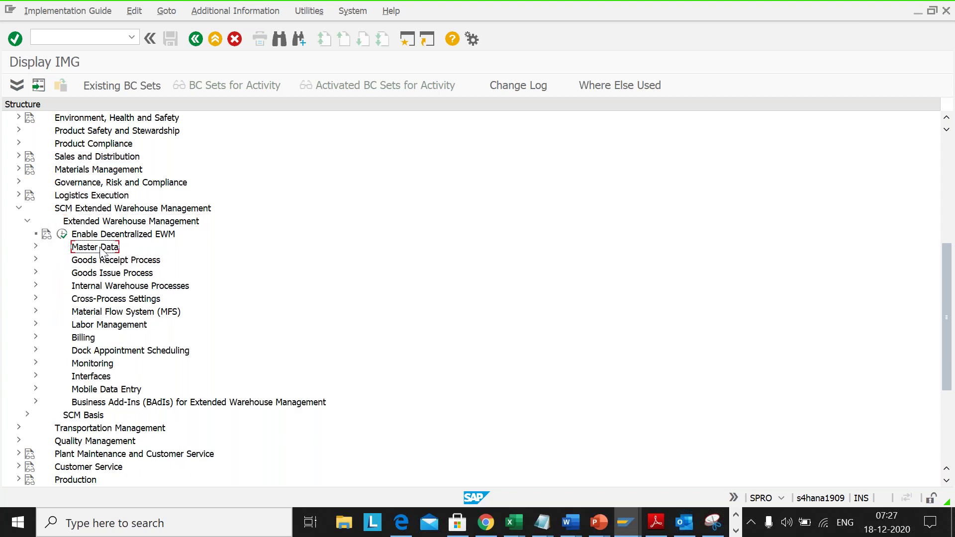
left_click(127, 264)
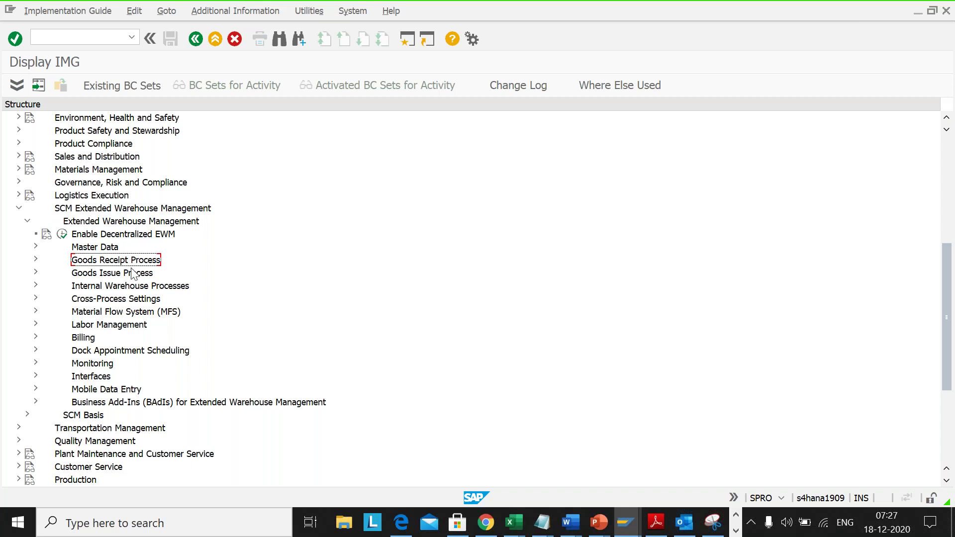
left_click(130, 274)
left_click(114, 250)
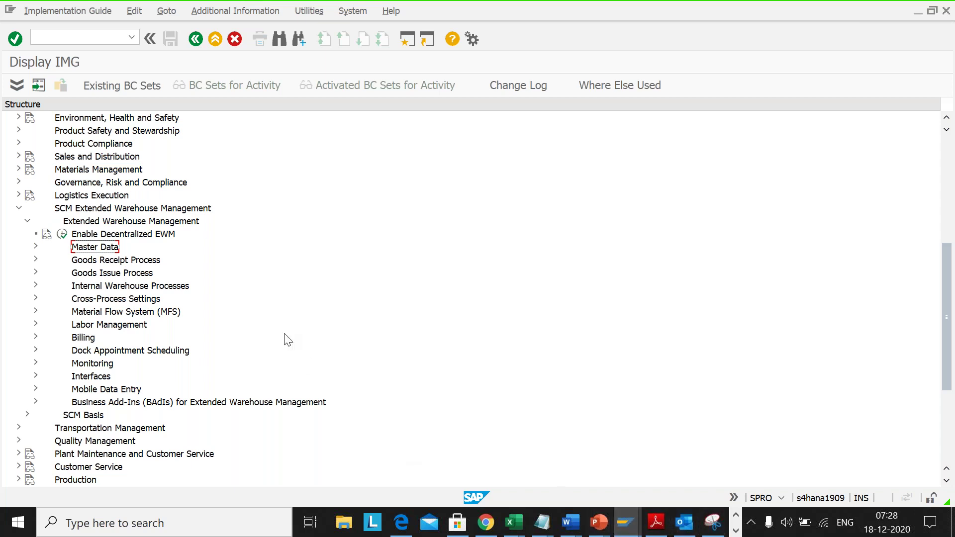
- Switch to the S4 HANA 1809 Embedded EWM presentation in PowerPoint
left_click(598, 522)
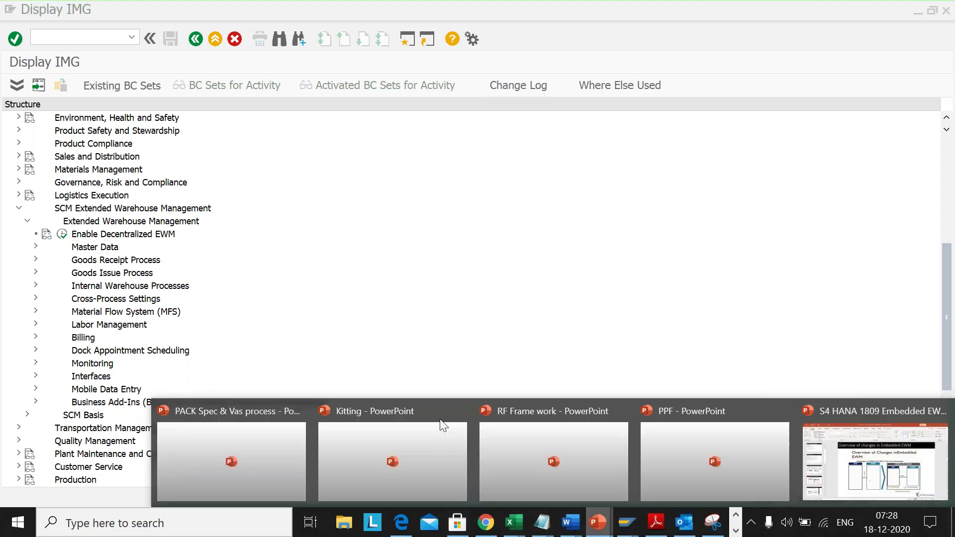
left_click(844, 446)
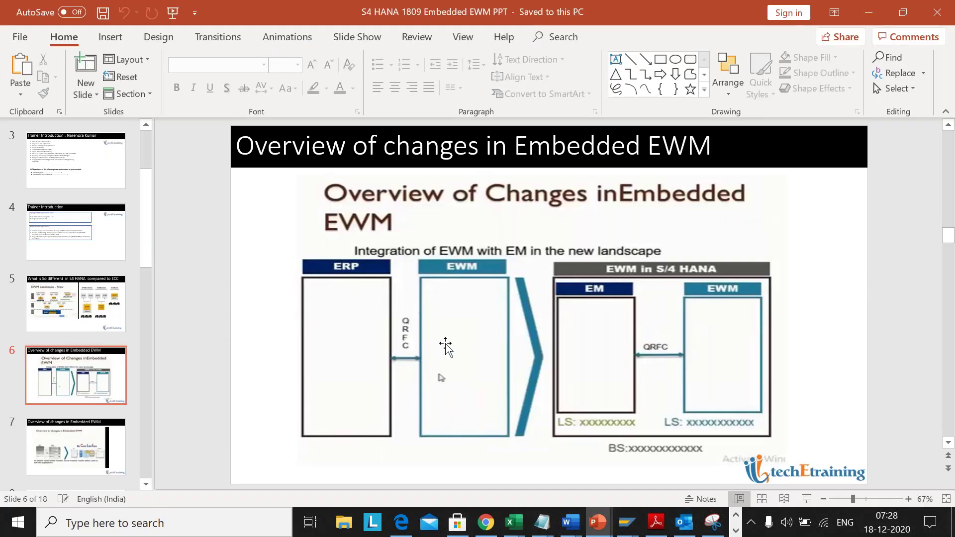